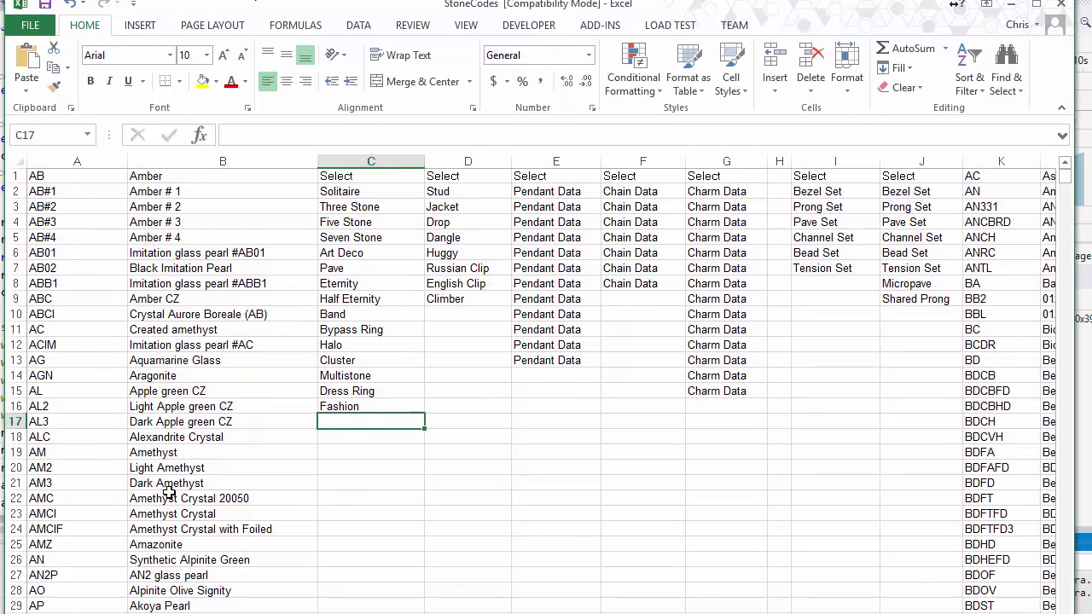
# Step: Examine the stone cut codes and their descriptions in columns K and L of the StoneCodes workbook
pyautogui.hscroll(2, 546, 384)
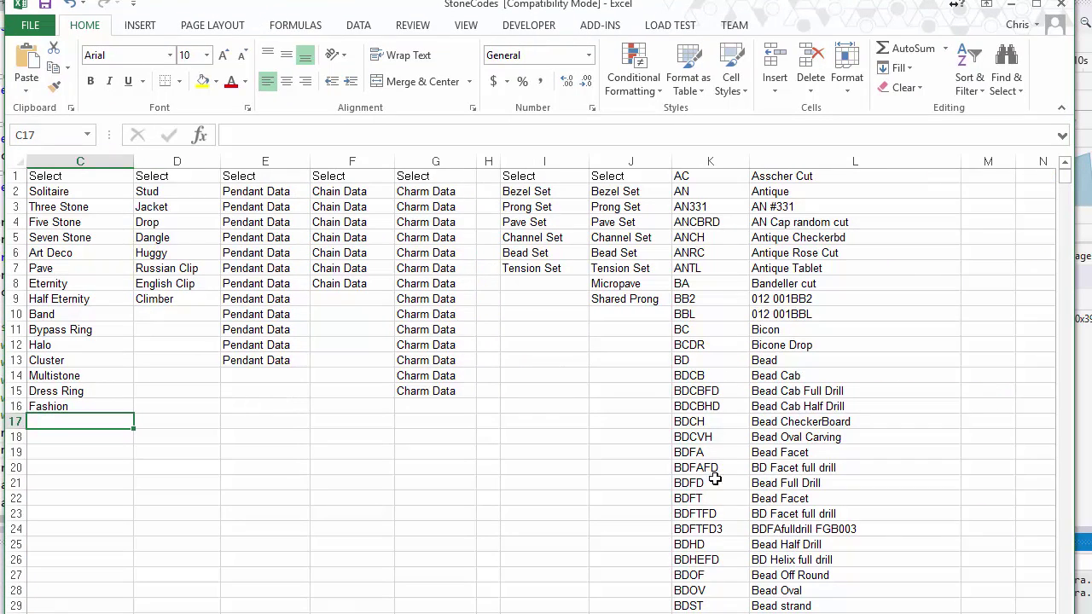
pyautogui.click(685, 531)
pyautogui.click(812, 530)
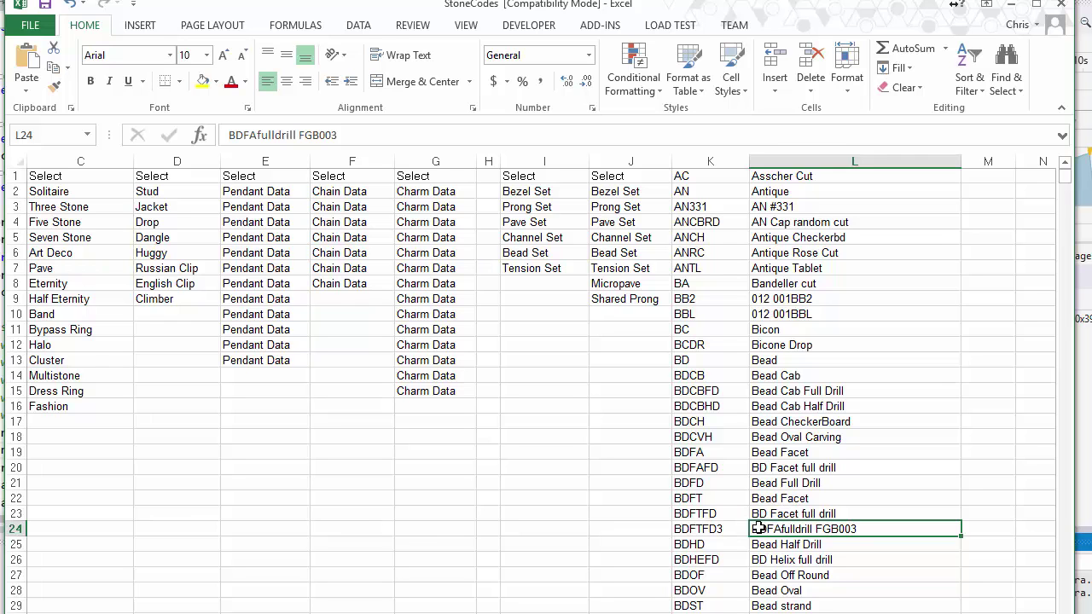
pyautogui.hscroll(-2, 543, 384)
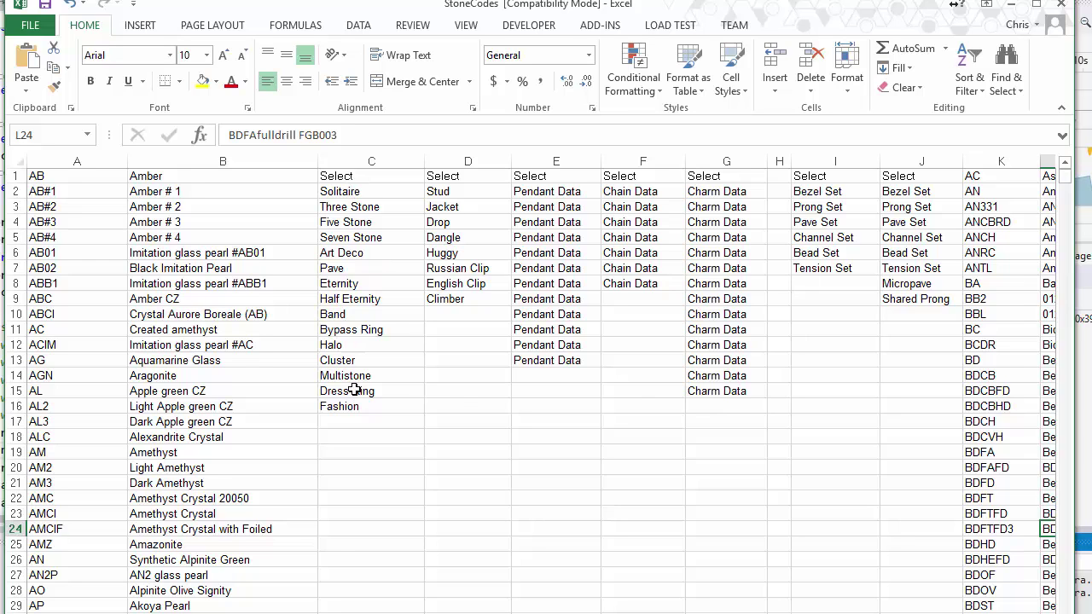
# Step: Switch to the IJM Zebra Scan form and start scanning, saving the output as scanlist.xls in the C: temp folder
pyautogui.click(1010, 4)
pyautogui.moveTo(212, 69); pyautogui.dragTo(220, 62)
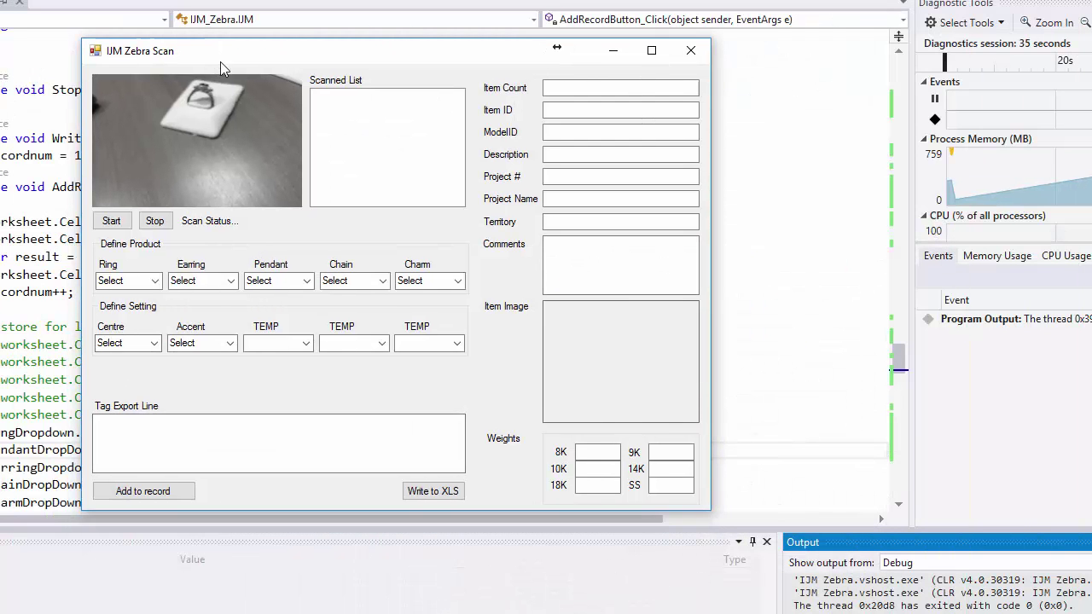
pyautogui.click(111, 221)
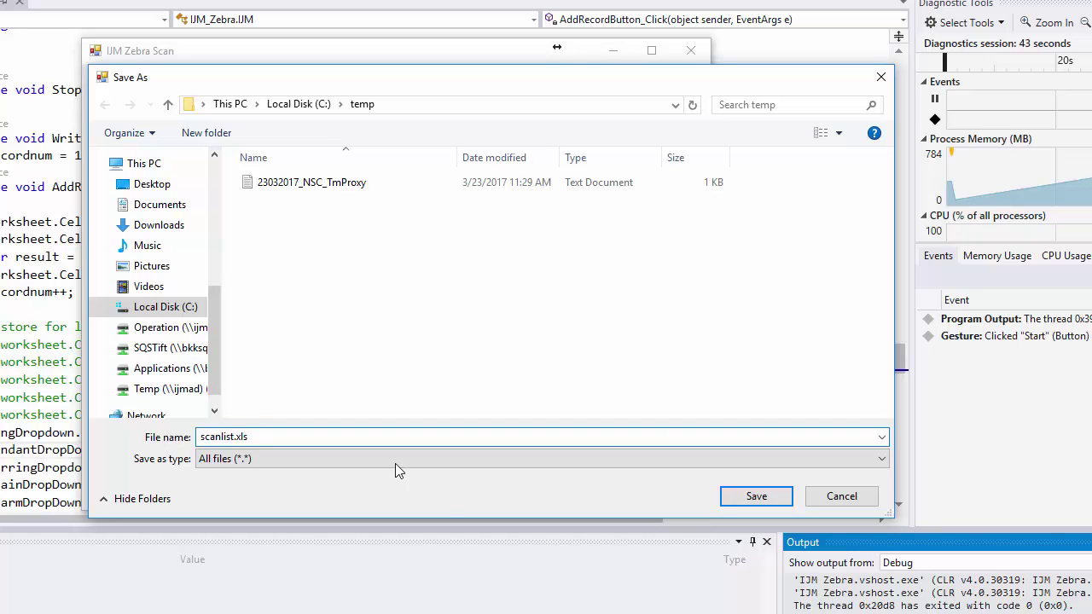
pyautogui.click(777, 499)
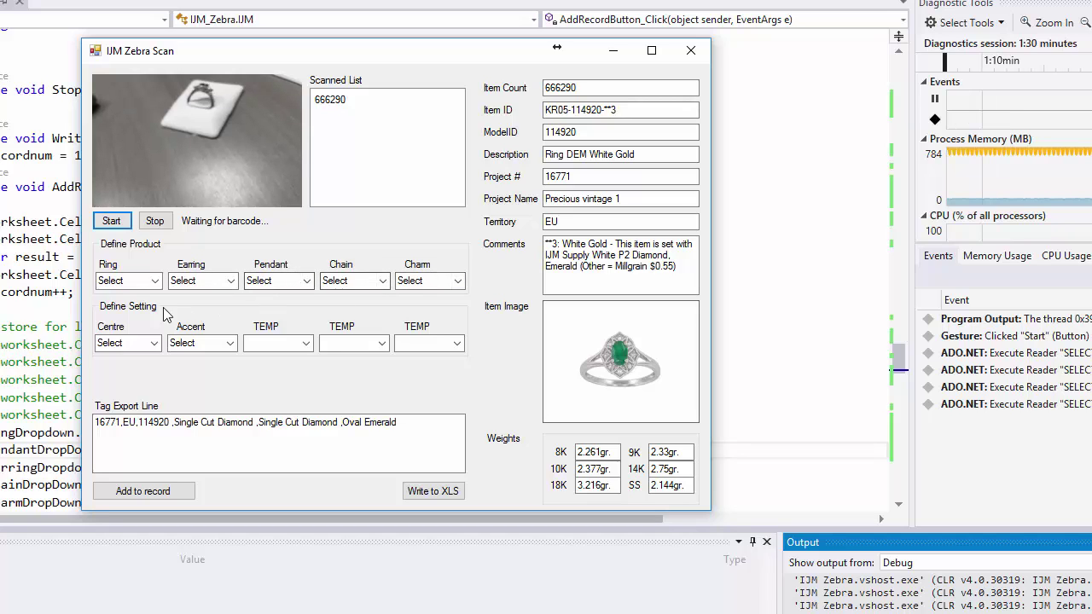
# Step: Define the oval emerald ring as Cluster with a Prong Set centre and Bead Set accent, and add it to the record
pyautogui.click(156, 283)
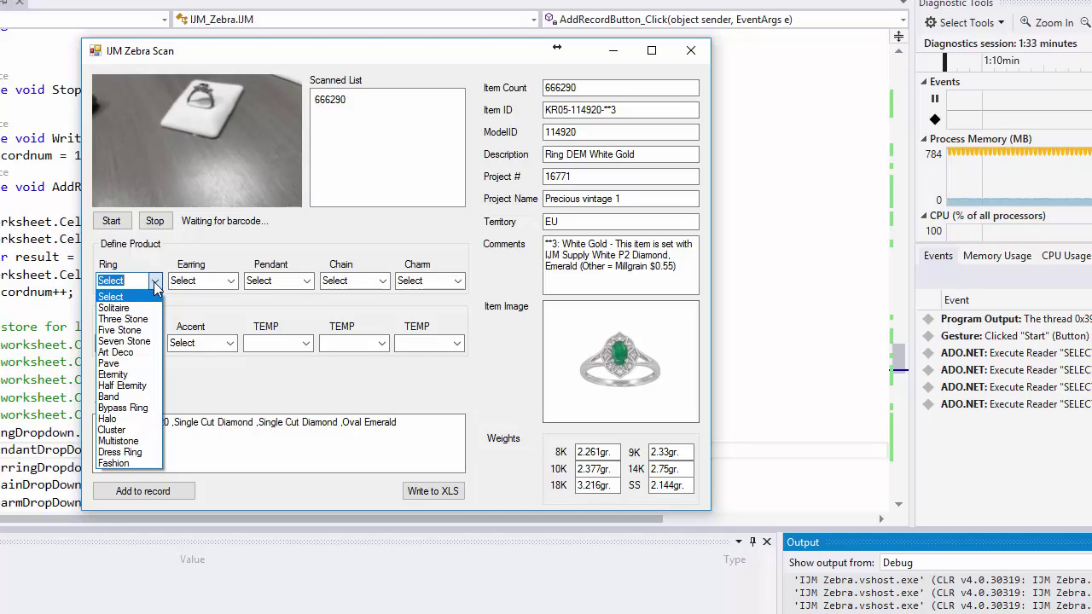
pyautogui.click(112, 430)
pyautogui.click(155, 344)
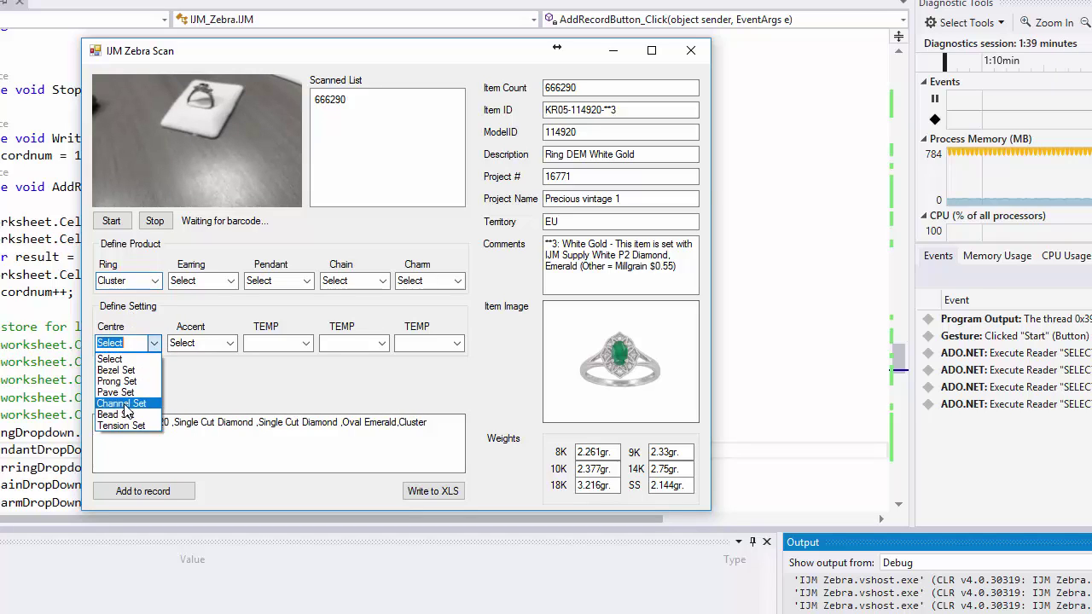
pyautogui.click(119, 380)
pyautogui.click(230, 344)
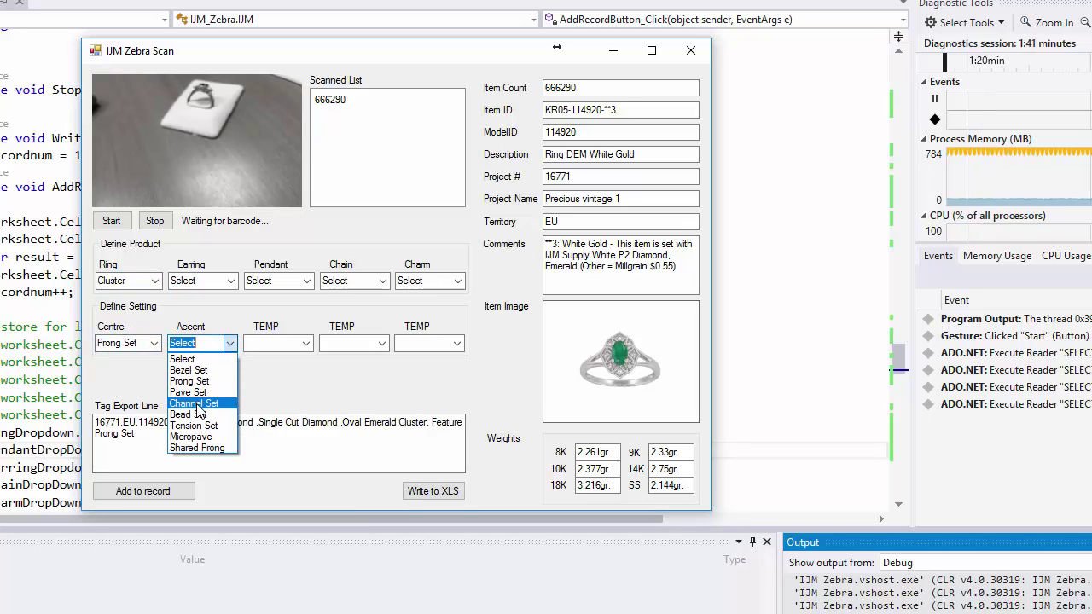
pyautogui.click(195, 414)
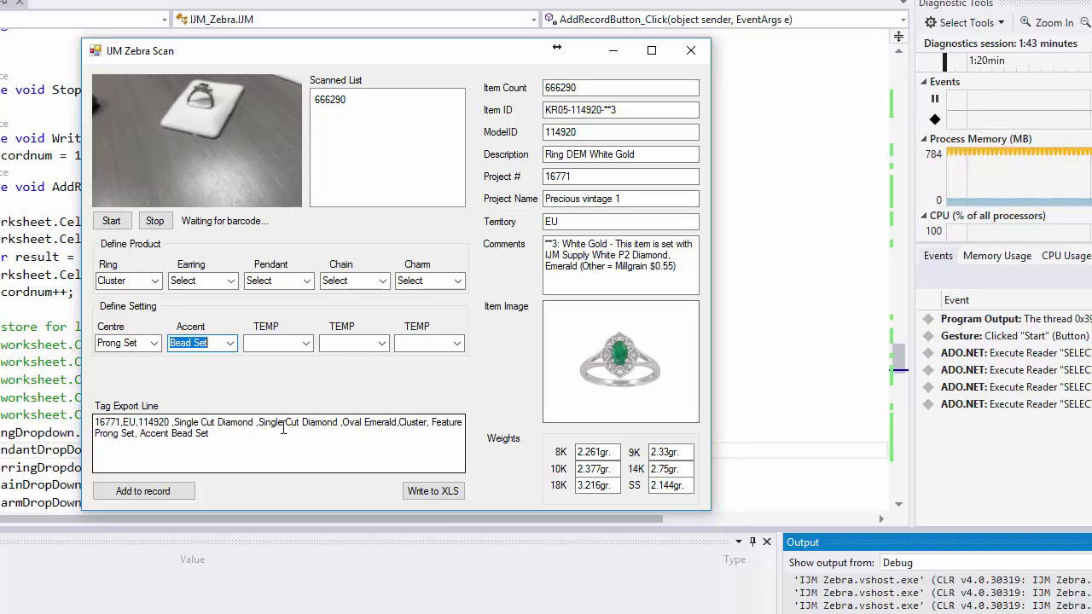
pyautogui.click(151, 494)
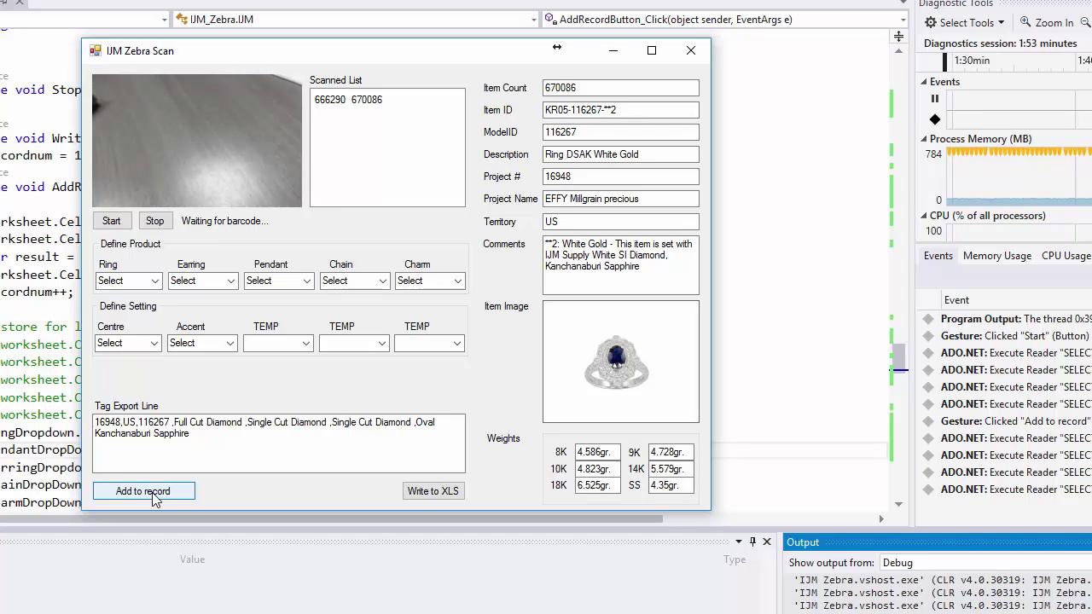
# Step: Define the Kanchanaburi sapphire ring as Art Deco with a Prong Set centre and Pave Set accent, and add it to the record
pyautogui.click(155, 282)
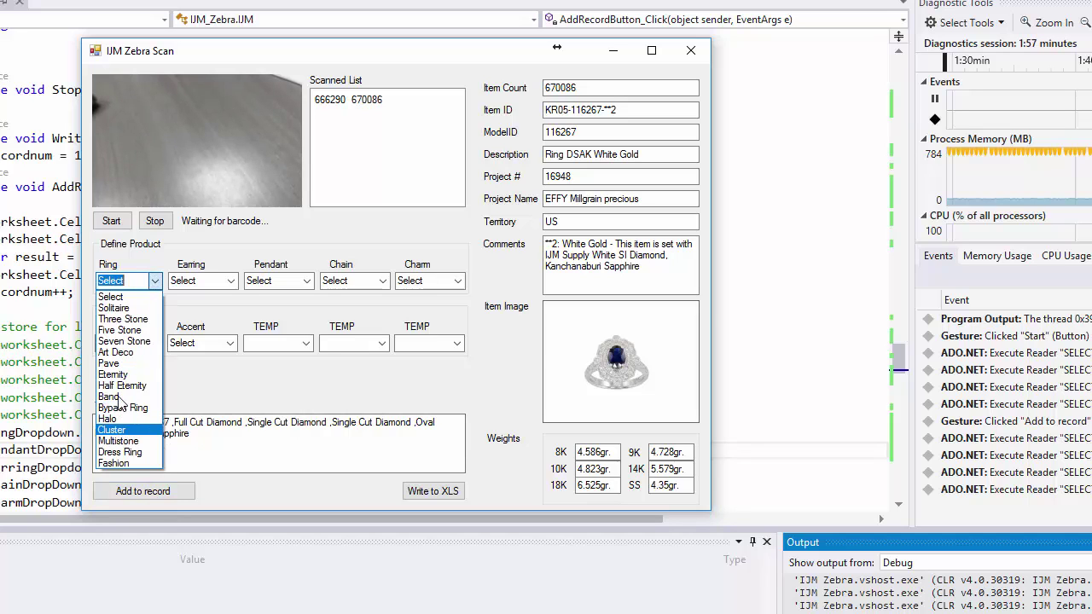
pyautogui.click(127, 352)
pyautogui.click(155, 343)
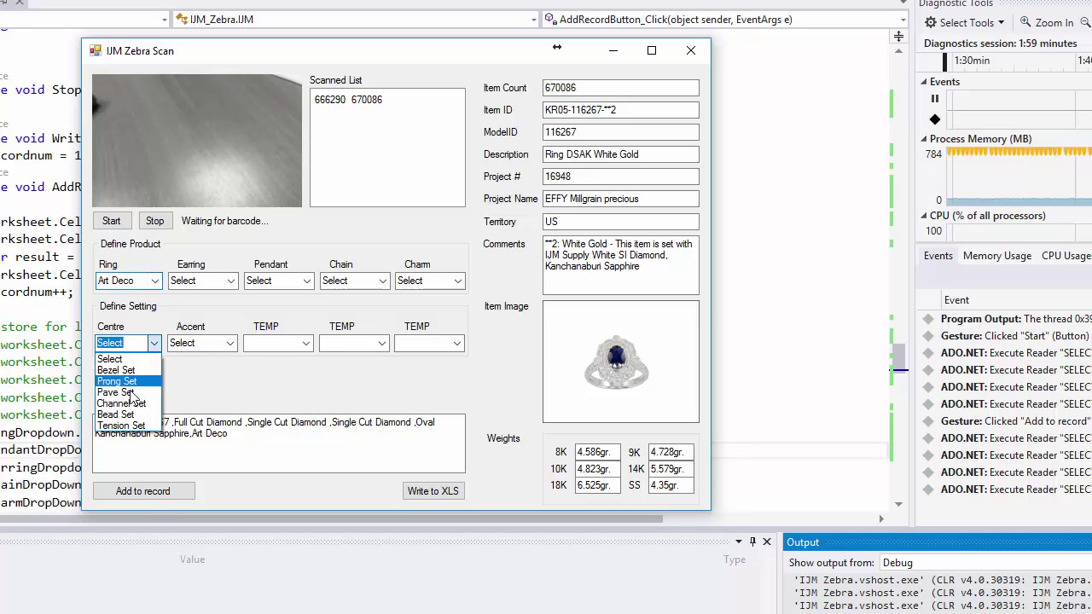
pyautogui.click(119, 383)
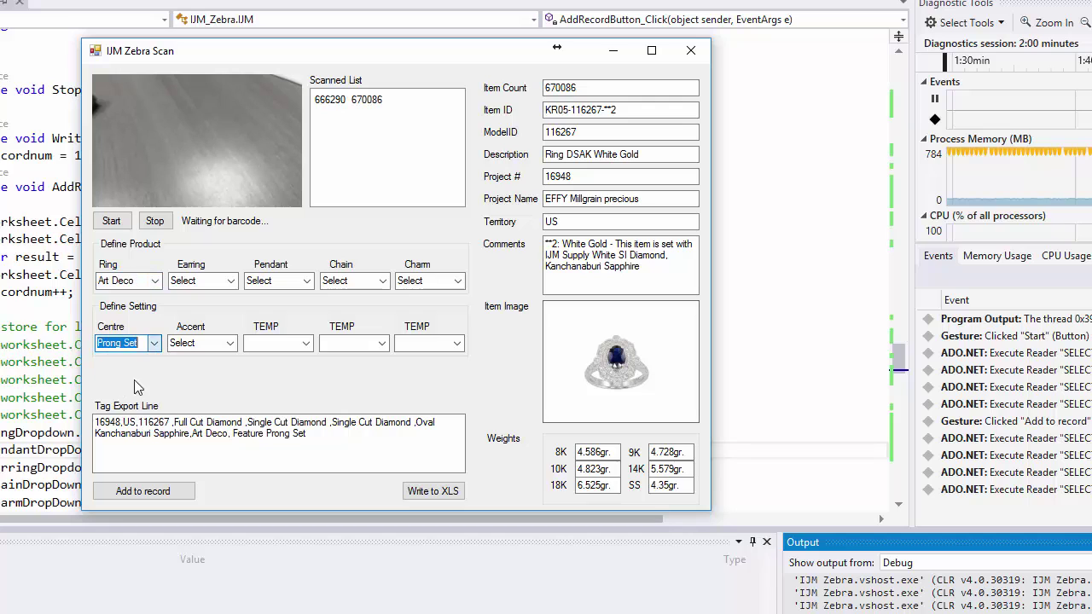
pyautogui.click(228, 343)
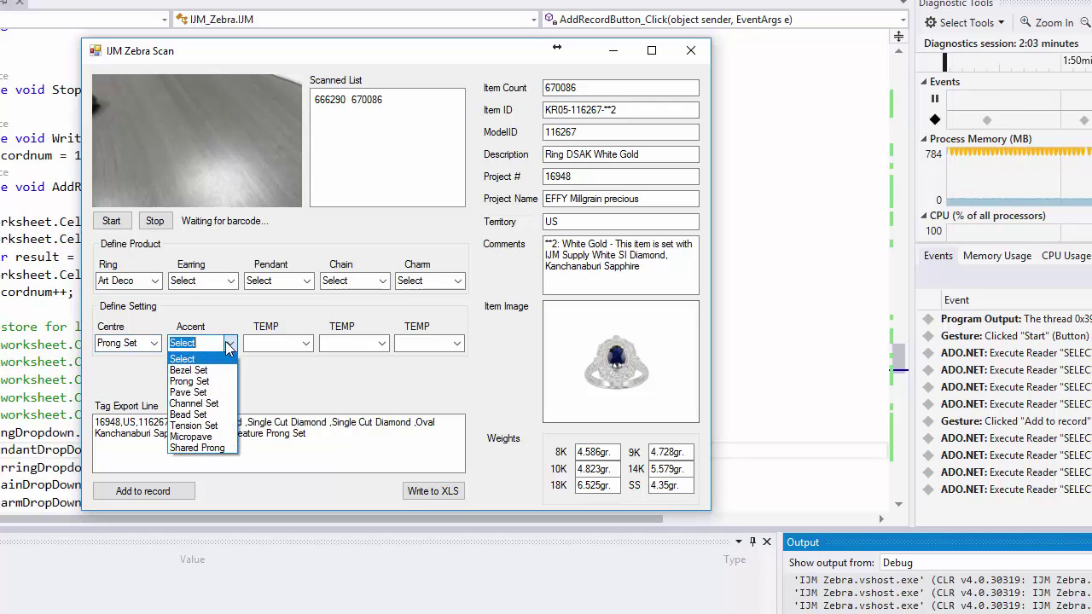
pyautogui.click(216, 394)
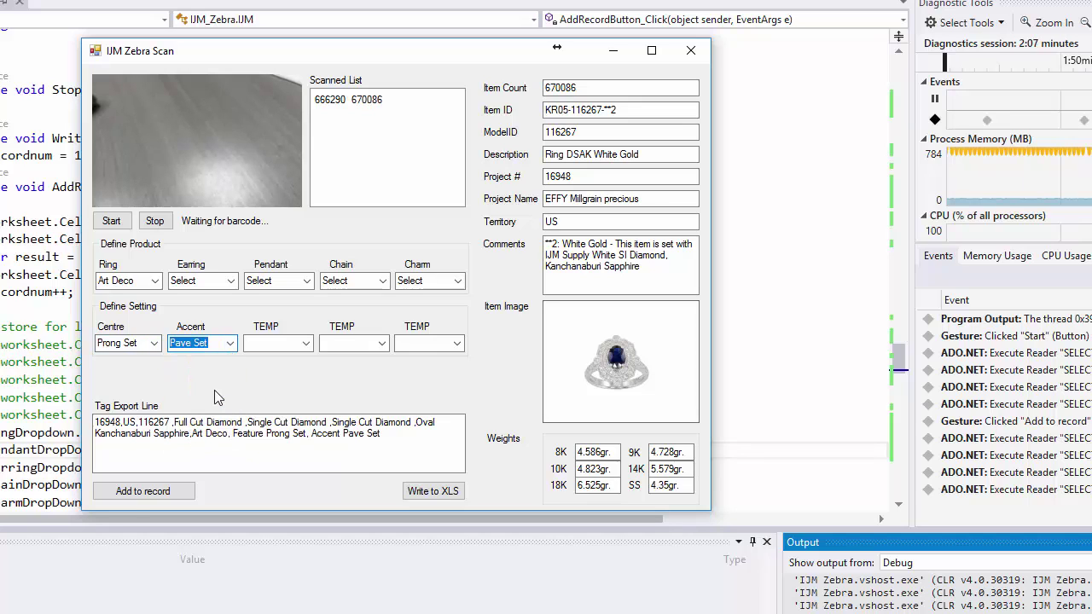
pyautogui.click(136, 493)
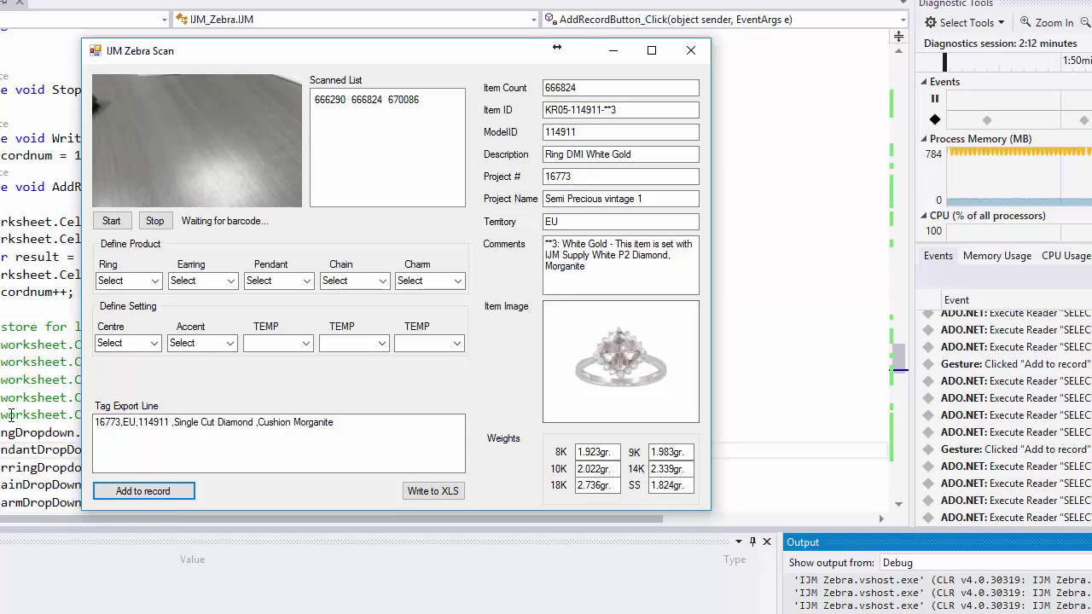
# Step: Define the cushion morganite ring as Cluster with Prong Set for both centre and accent, and add it to the record
pyautogui.click(154, 282)
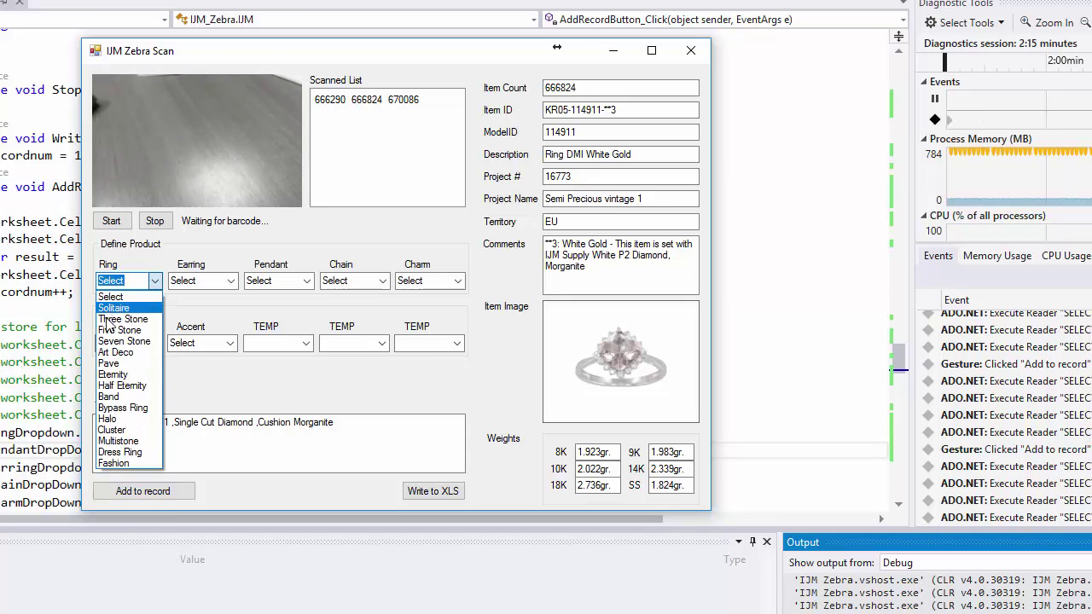
pyautogui.click(118, 430)
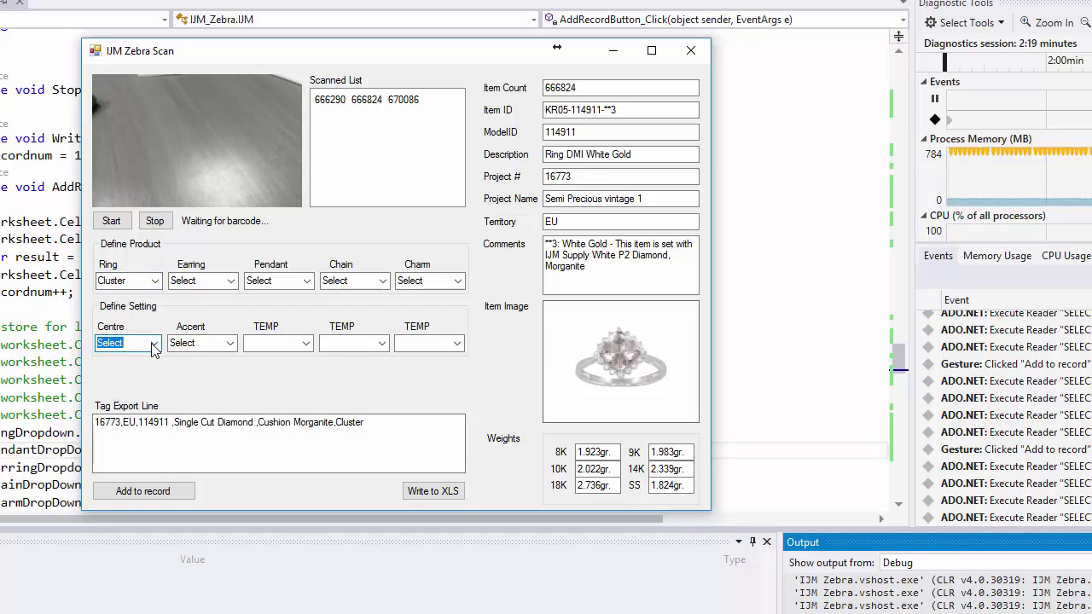
pyautogui.click(153, 343)
pyautogui.click(124, 381)
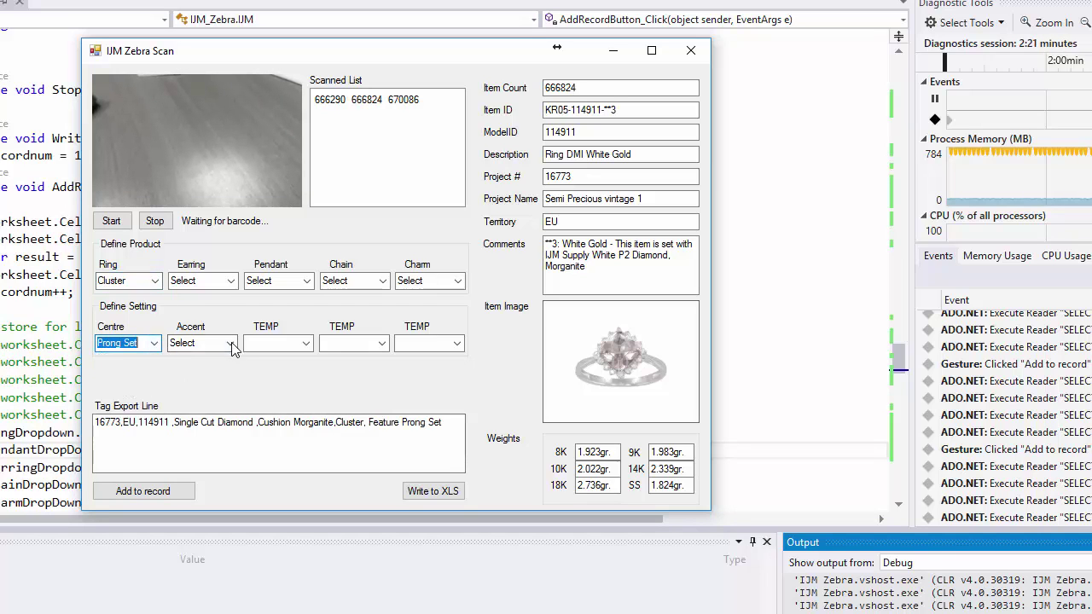
pyautogui.click(232, 344)
pyautogui.click(195, 381)
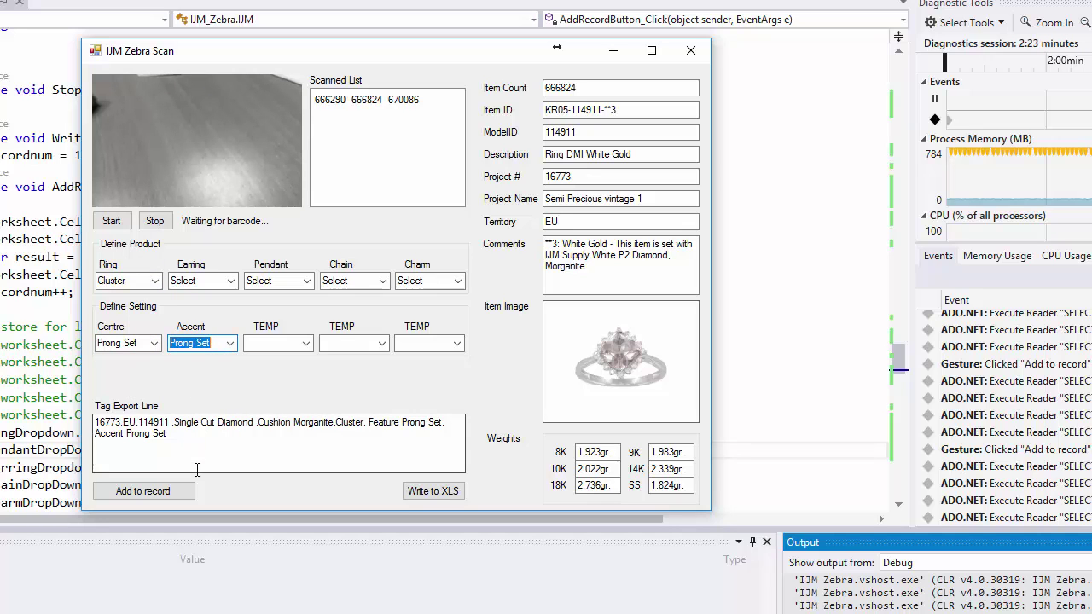
pyautogui.click(158, 495)
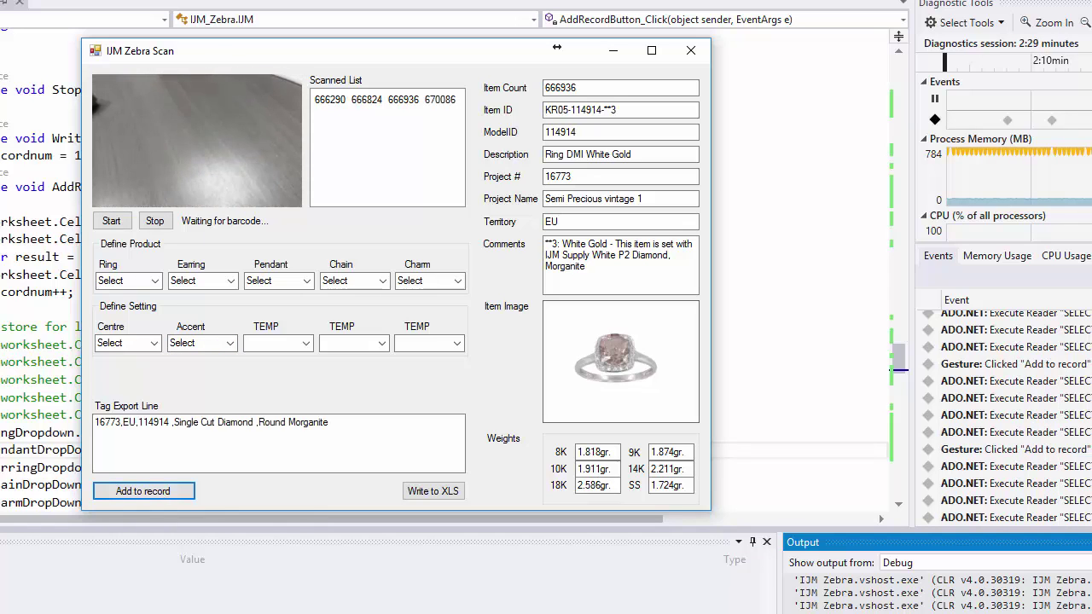
# Step: Define the round morganite ring as Halo with a Prong Set centre and Bead Set accent, and add it to the record
pyautogui.click(111, 281)
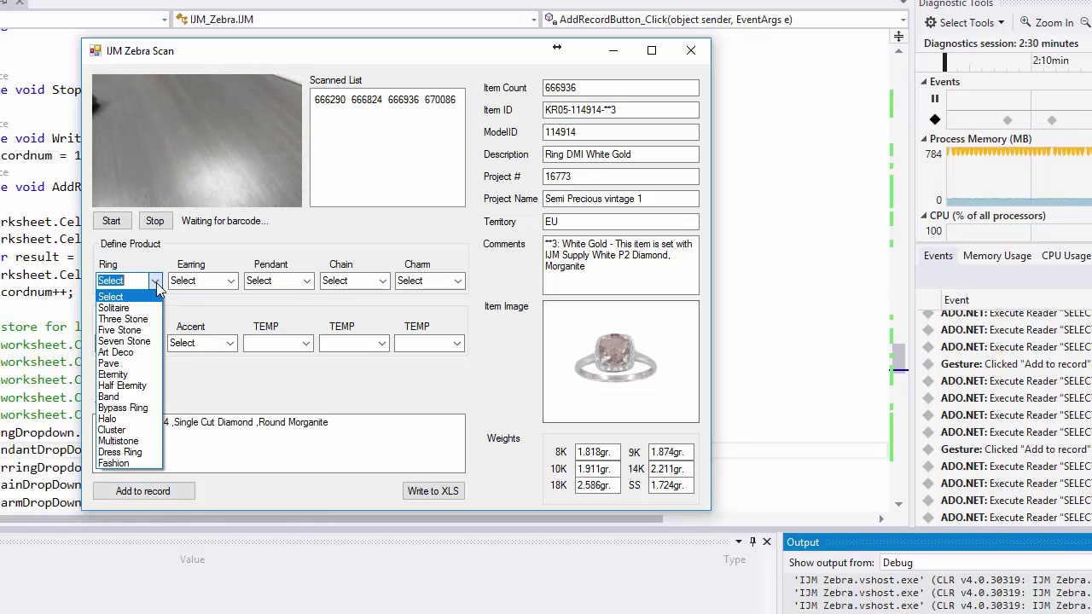
pyautogui.click(111, 419)
pyautogui.click(154, 344)
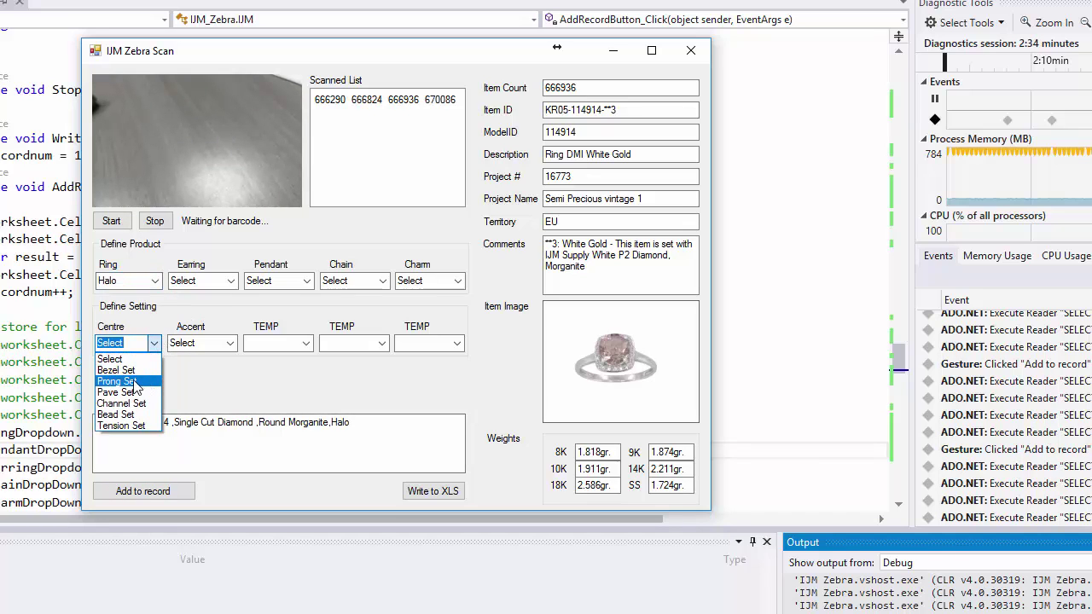
pyautogui.click(134, 383)
pyautogui.click(228, 343)
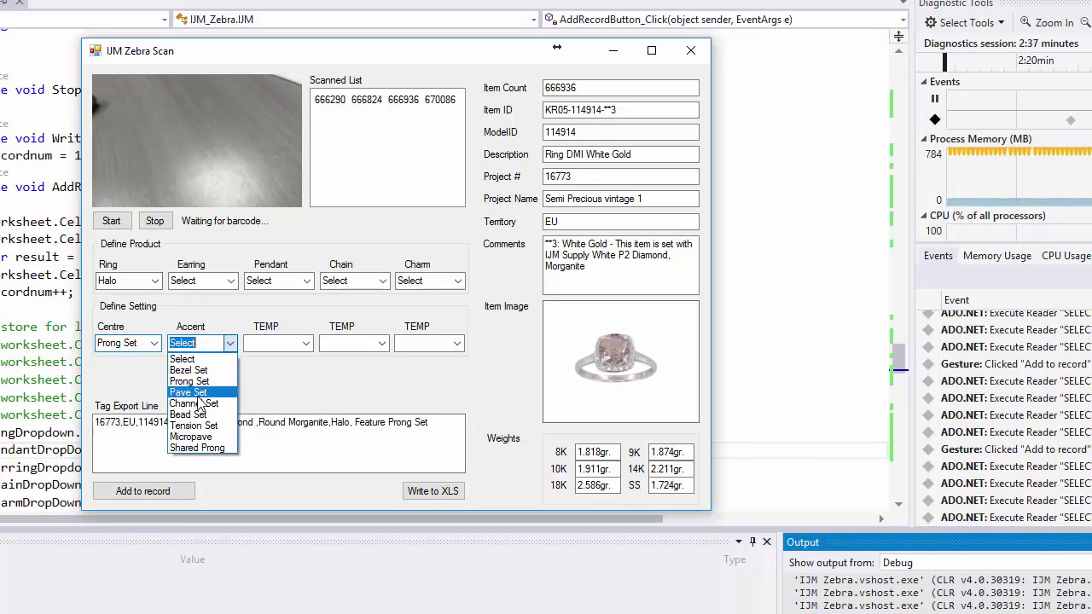
pyautogui.click(189, 414)
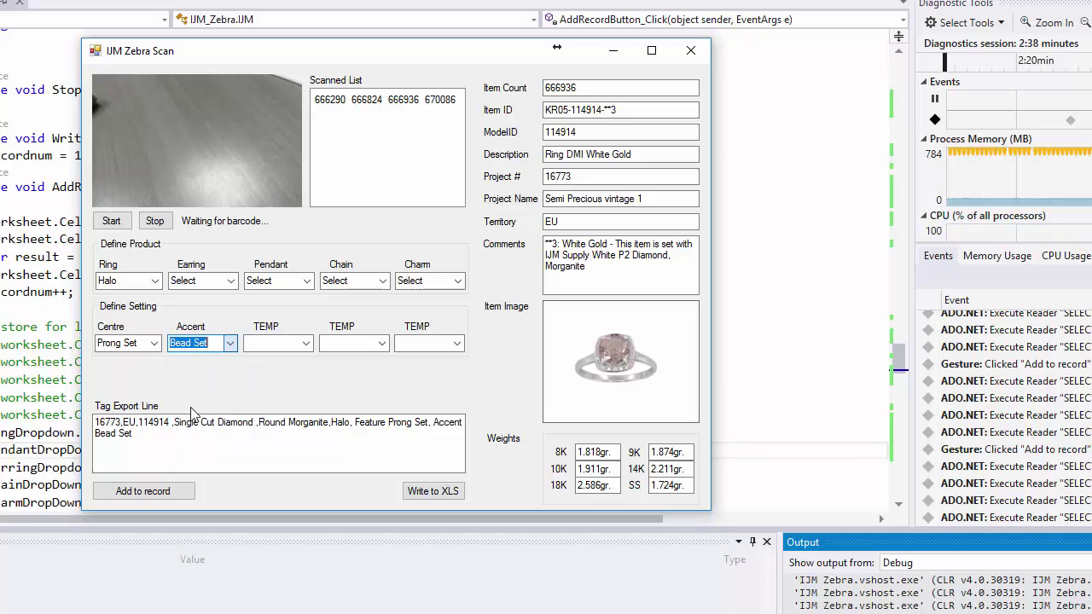
pyautogui.click(154, 494)
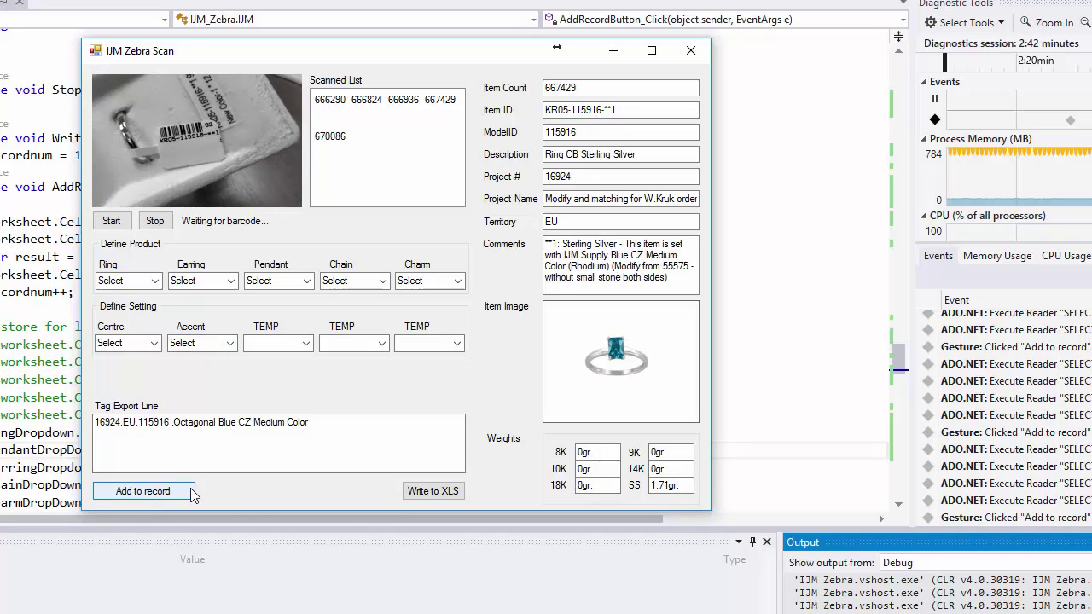
# Step: Define the octagonal blue CZ ring as Solitaire with a Prong Set centre, and add it to the record
pyautogui.click(154, 282)
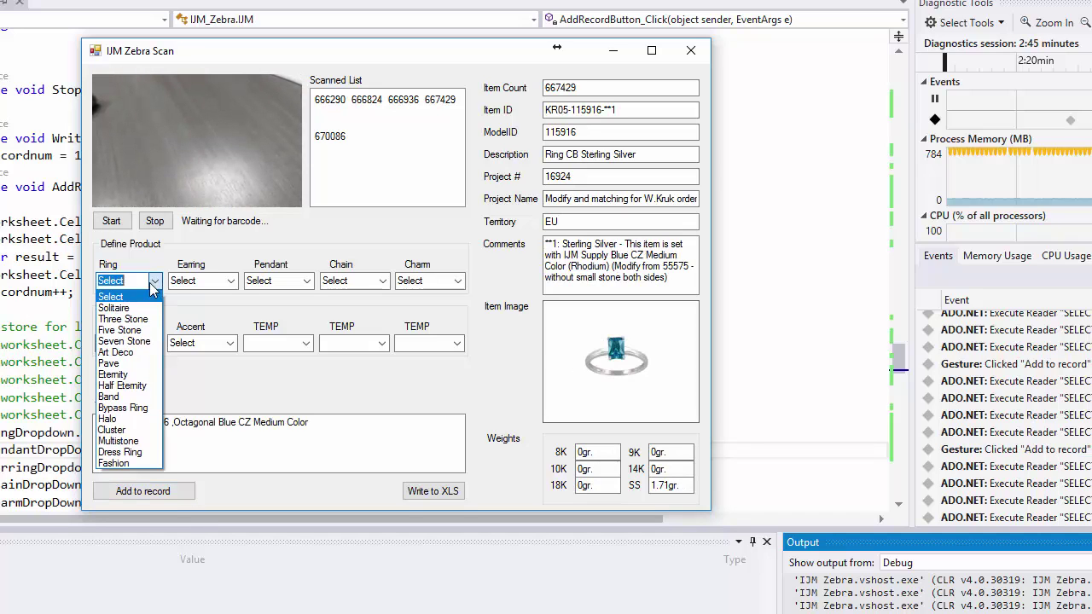
pyautogui.click(113, 308)
pyautogui.click(154, 343)
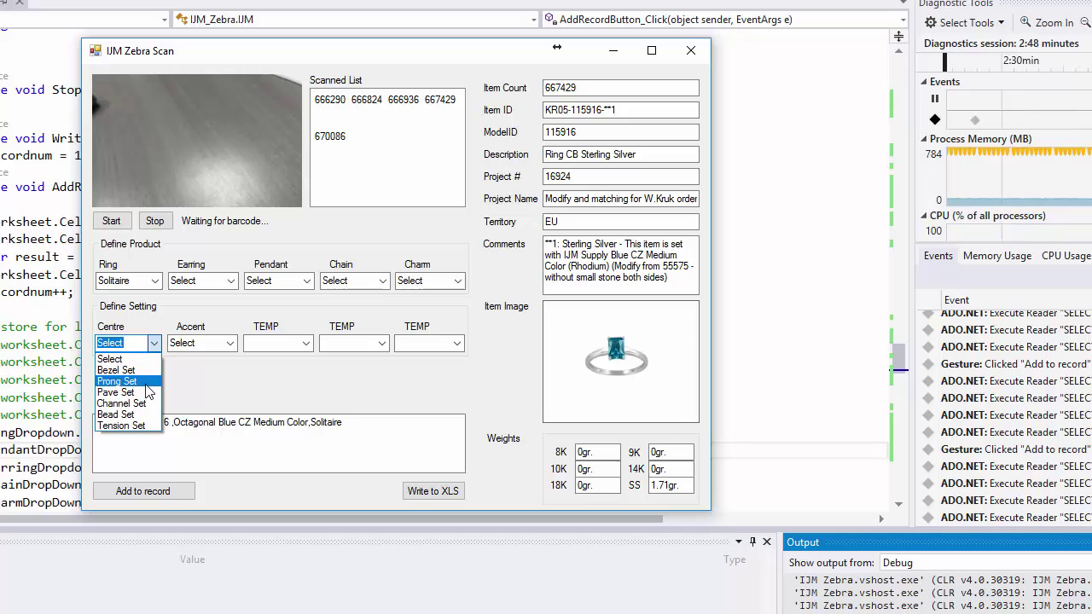
pyautogui.click(145, 383)
pyautogui.click(183, 493)
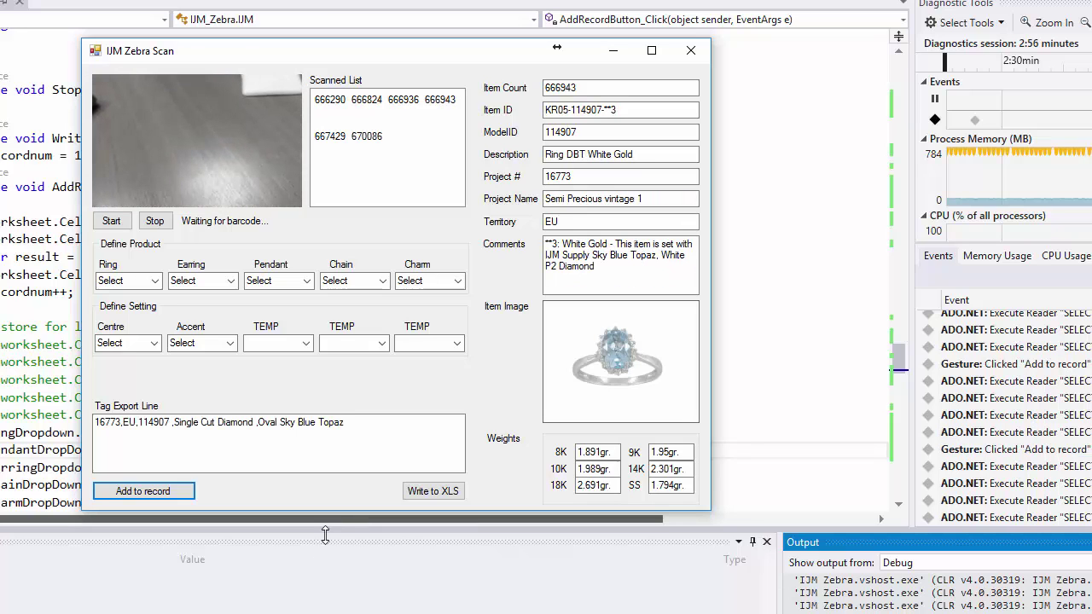
# Step: Define the oval sky blue topaz ring as Cluster with Prong Set for both centre and accent, and add it to the record
pyautogui.click(155, 281)
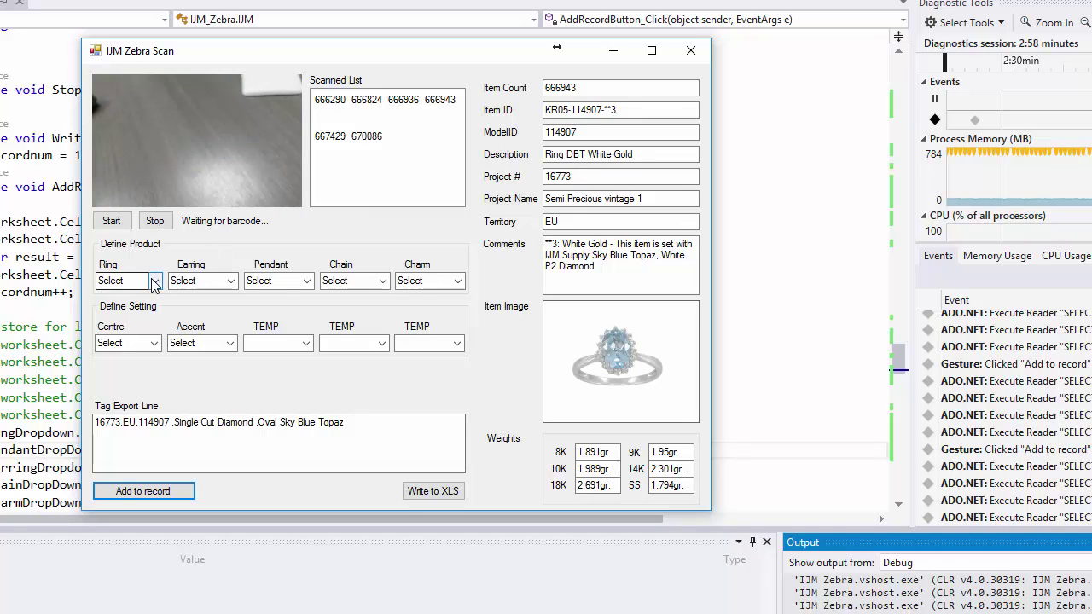
pyautogui.click(121, 432)
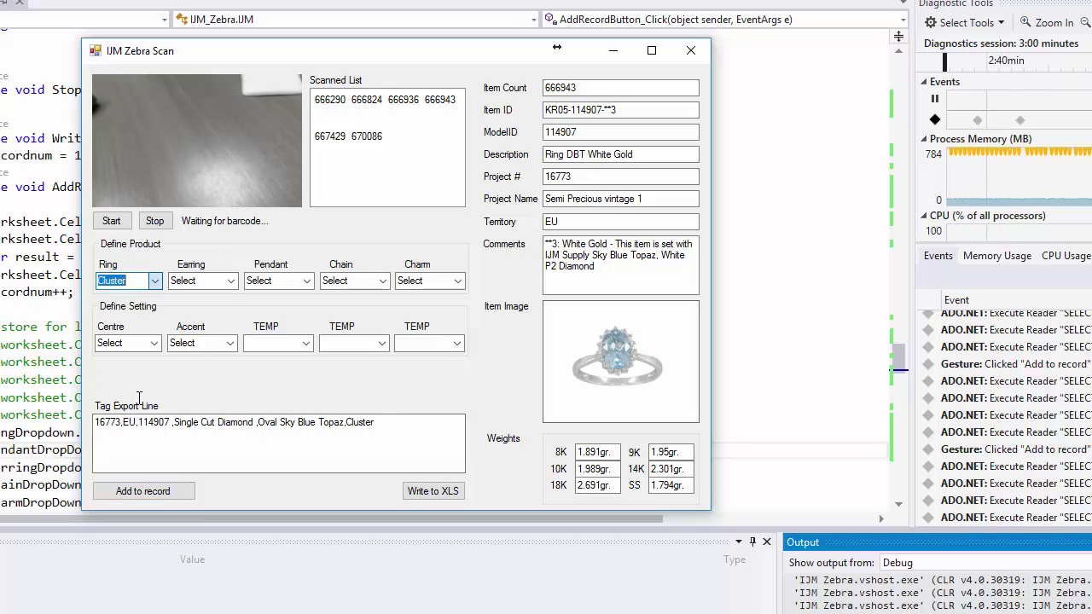
pyautogui.click(153, 345)
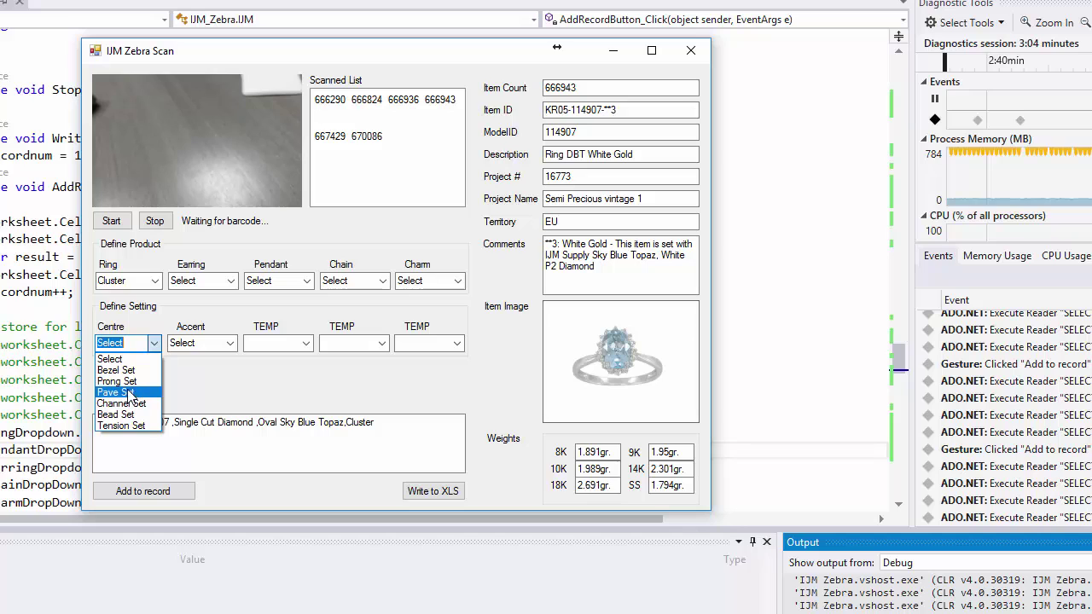
pyautogui.click(124, 381)
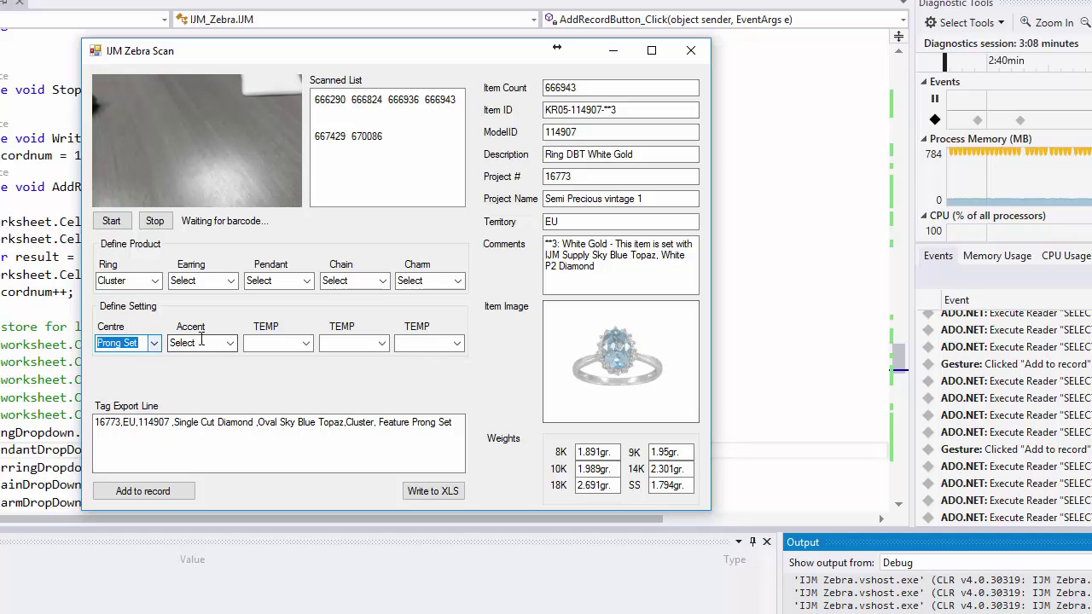
pyautogui.click(229, 350)
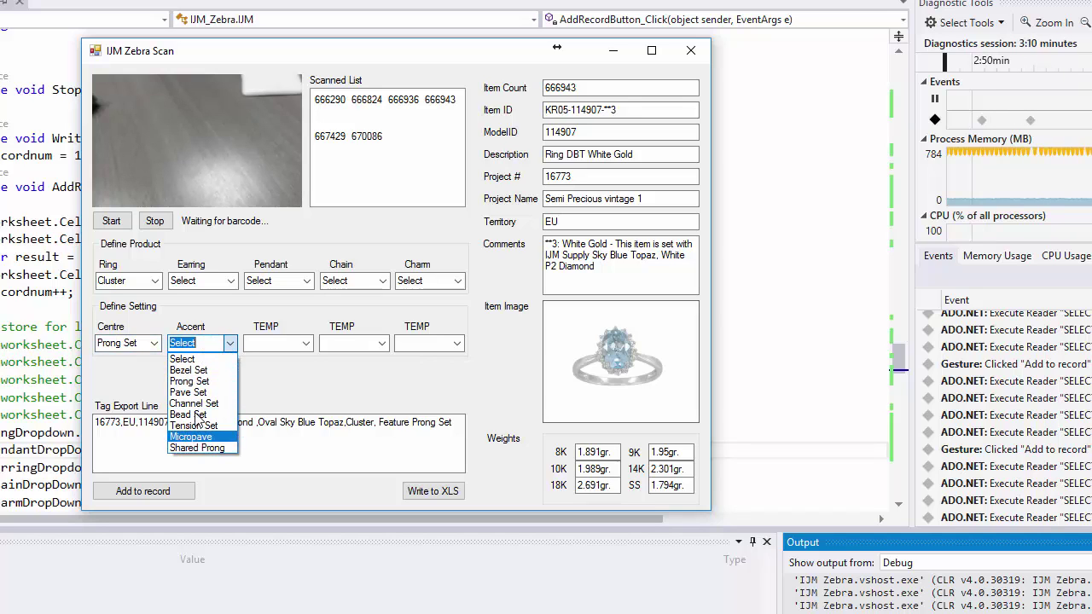
pyautogui.click(192, 381)
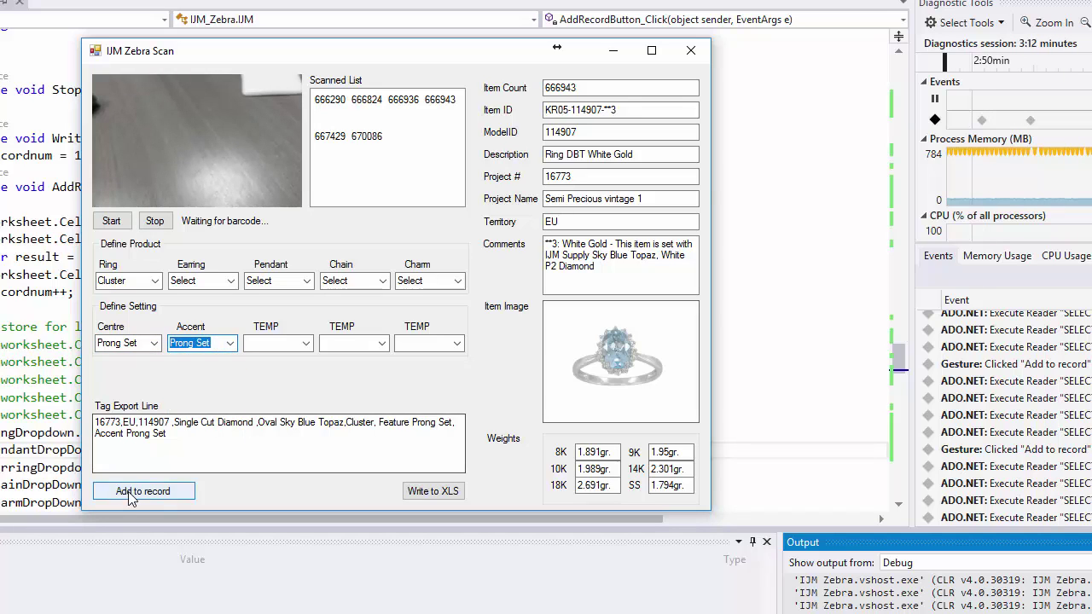
pyautogui.click(130, 494)
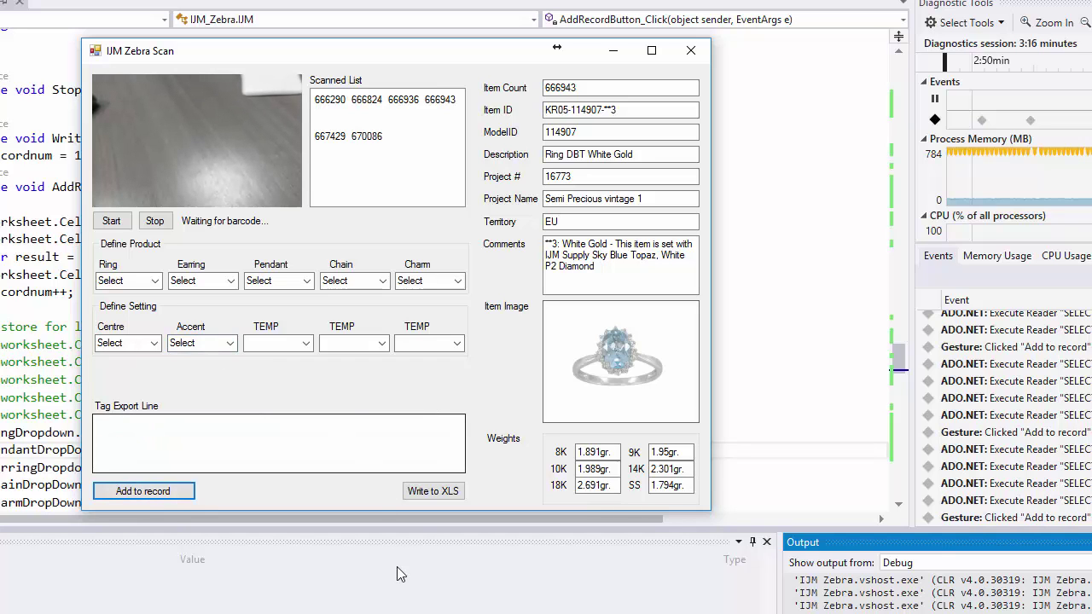
# Step: Write the recorded tag lines to the XLS file and close the IJM Zebra Scan window
pyautogui.click(432, 491)
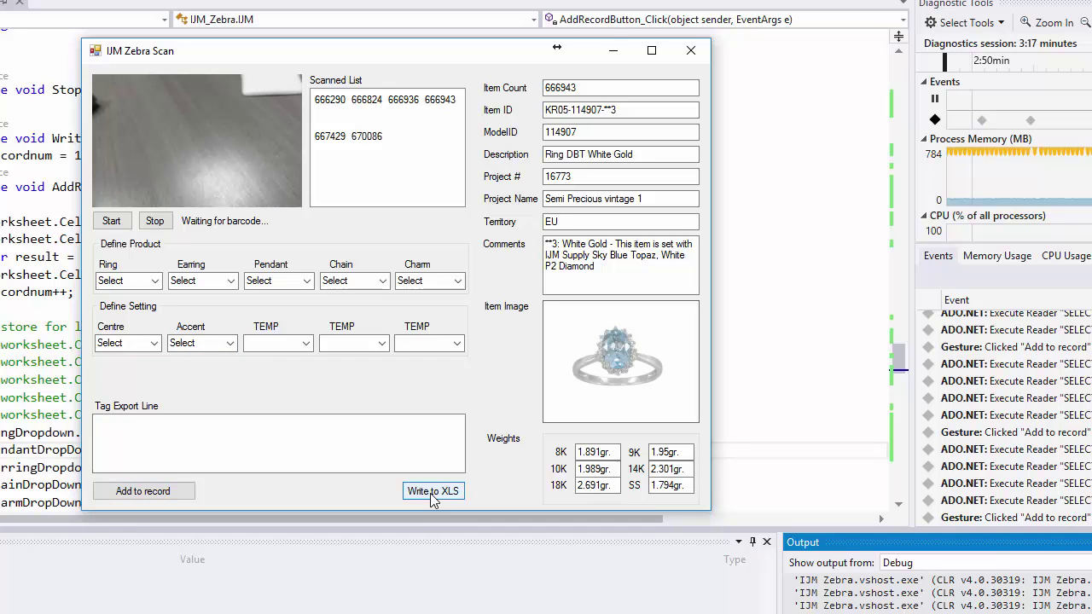
pyautogui.click(692, 52)
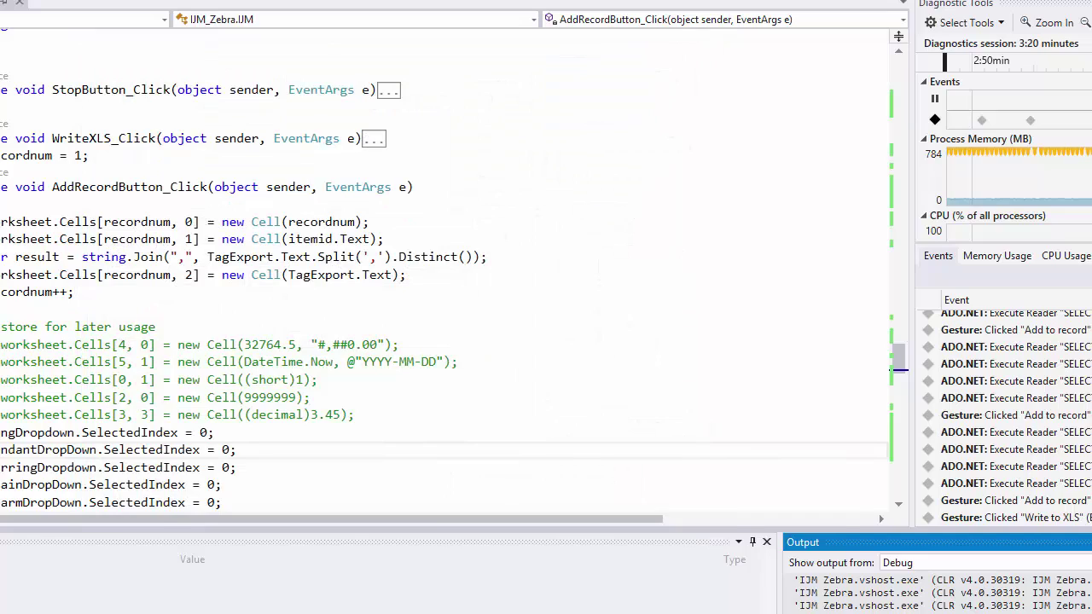
# Step: Open the exported scanlist file in Excel and widen column C to fit the tag export lines
pyautogui.hotkey('alt', 'Tab')
pyautogui.doubleClick(389, 341)
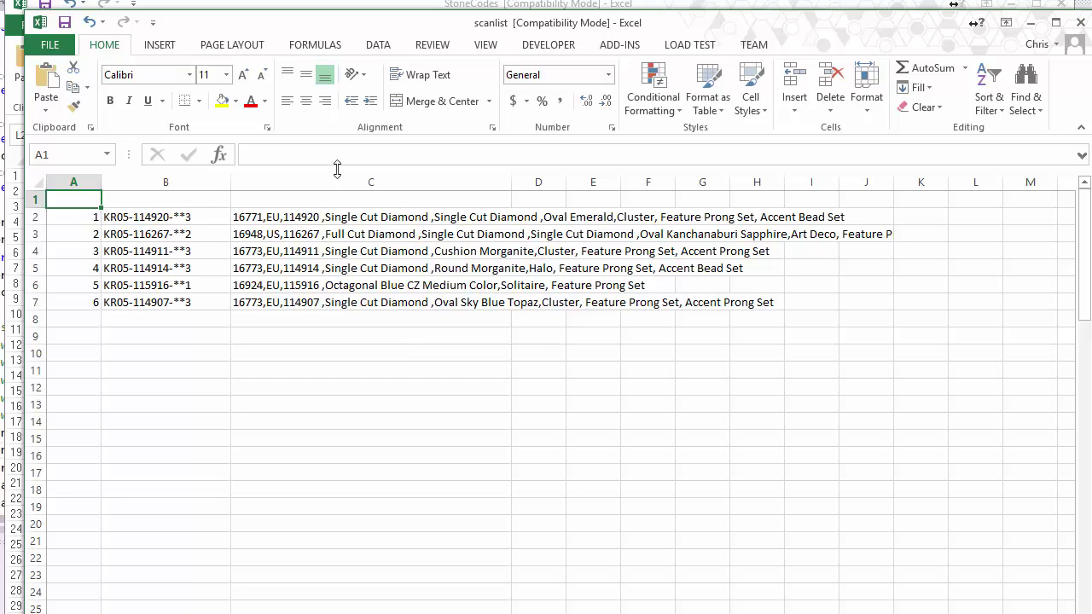
pyautogui.moveTo(515, 187); pyautogui.dragTo(556, 188)
pyautogui.moveTo(975, 191); pyautogui.dragTo(974, 191)
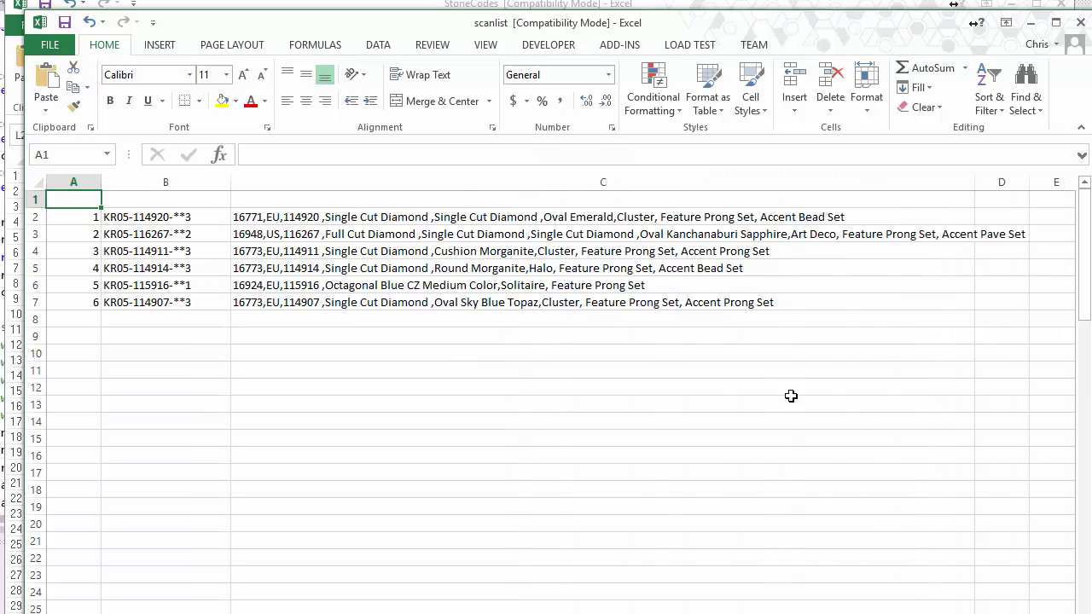